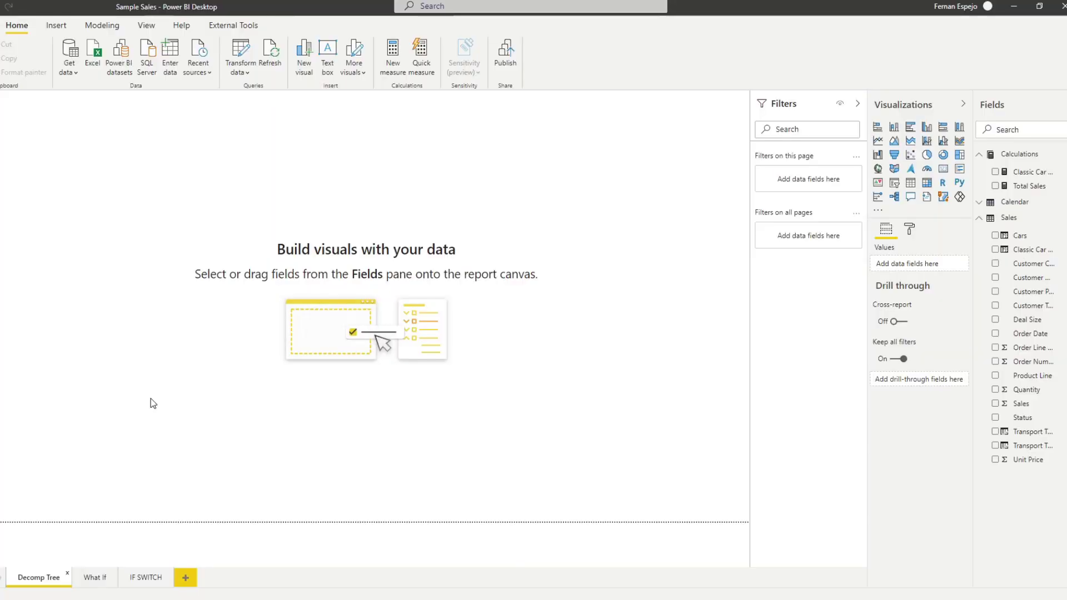
Step: Browse the Sales table's rows in Data view, scrolling across its columns
click(18, 151)
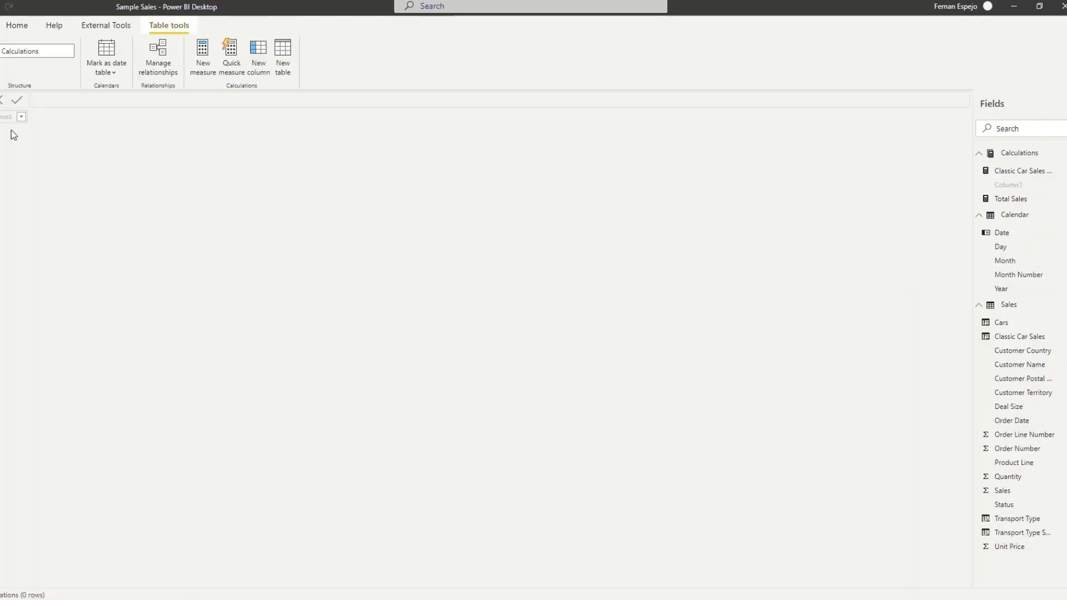
click(1007, 306)
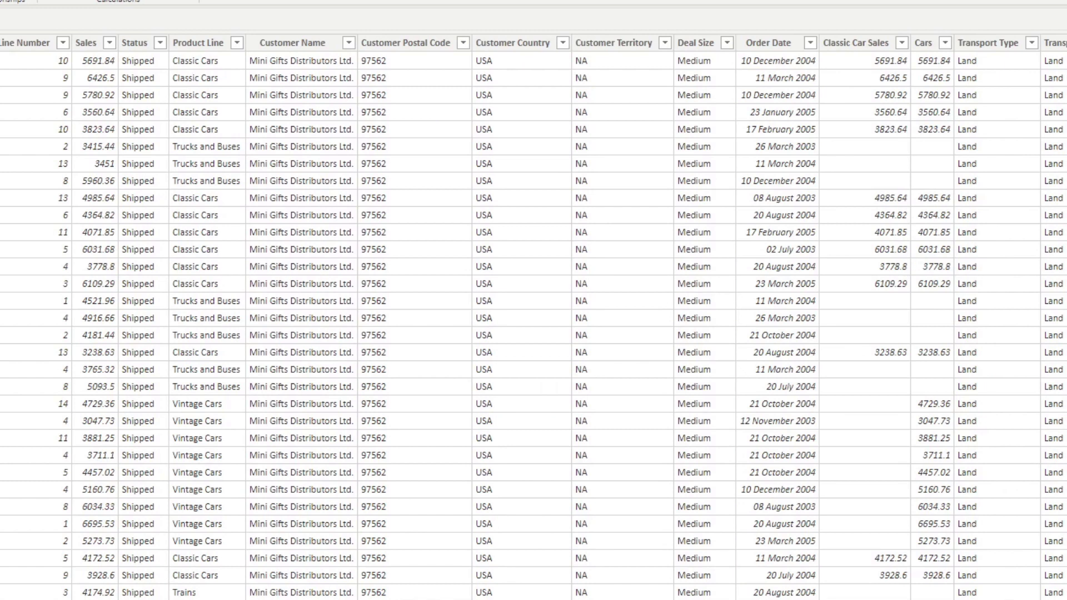
scroll(534, 317, right, 1)
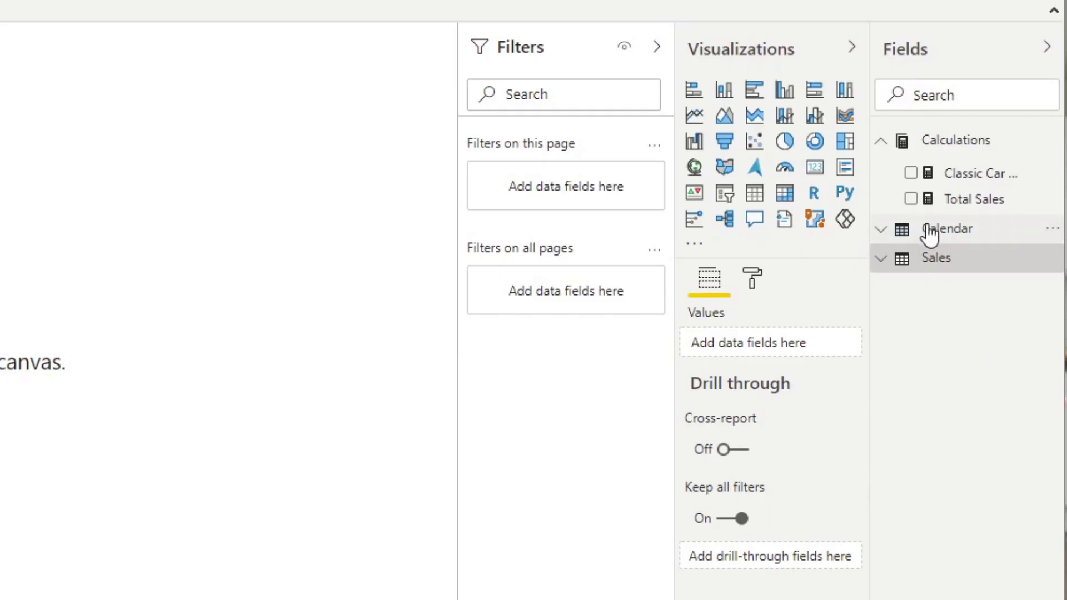
Step: Expand the Calendar table in the Fields pane and select Calendar and the Total Sales measure
click(940, 236)
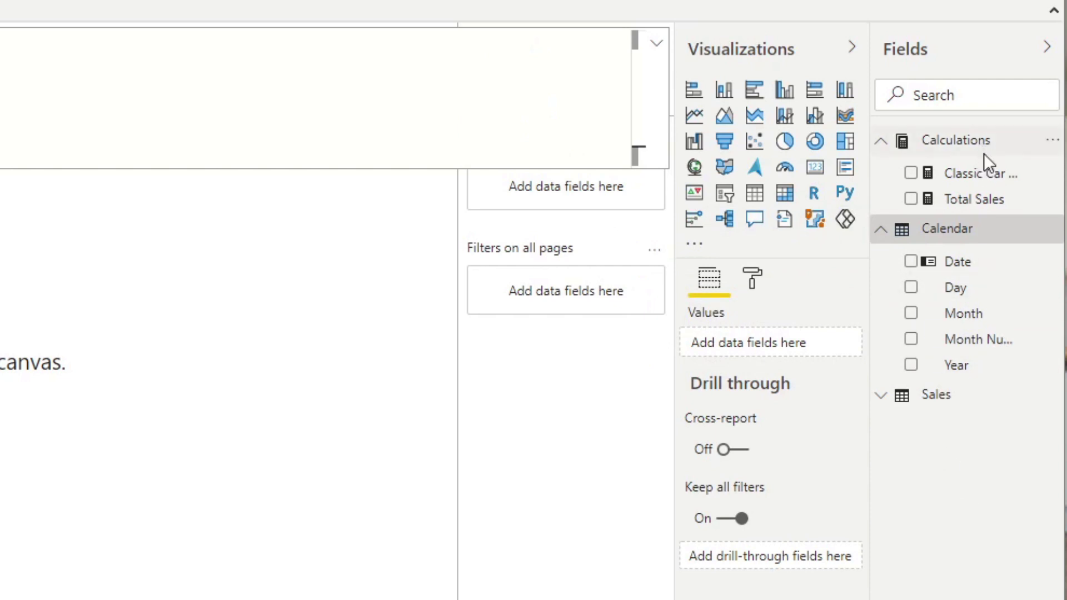
click(931, 227)
click(955, 208)
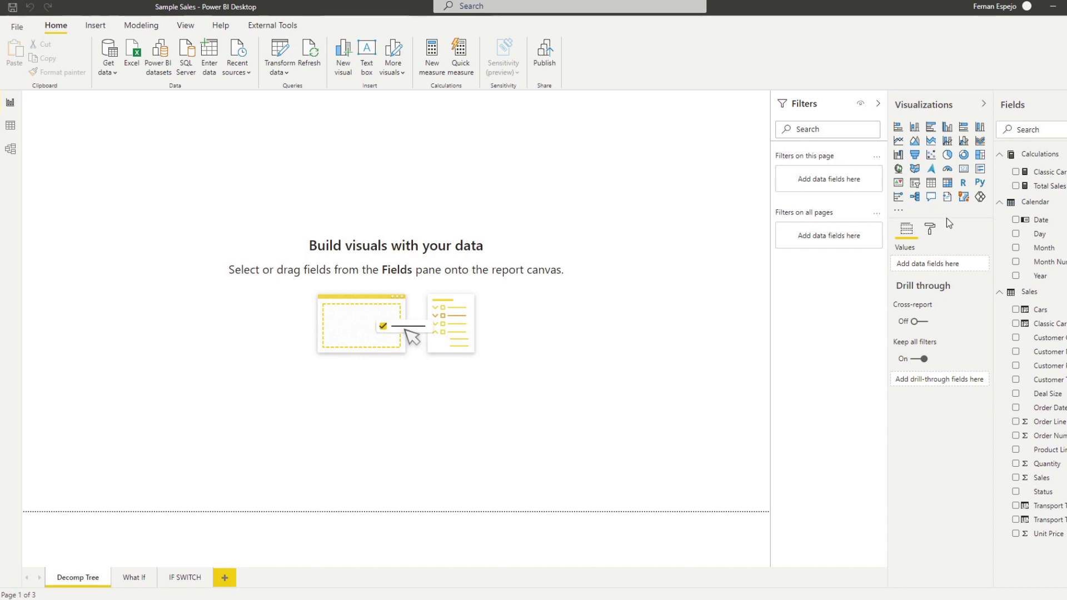
Step: Build a decomposition tree on Total Sales, explained by Customer Territory, Country, Deal Size, Customer Name and Quantity
click(915, 198)
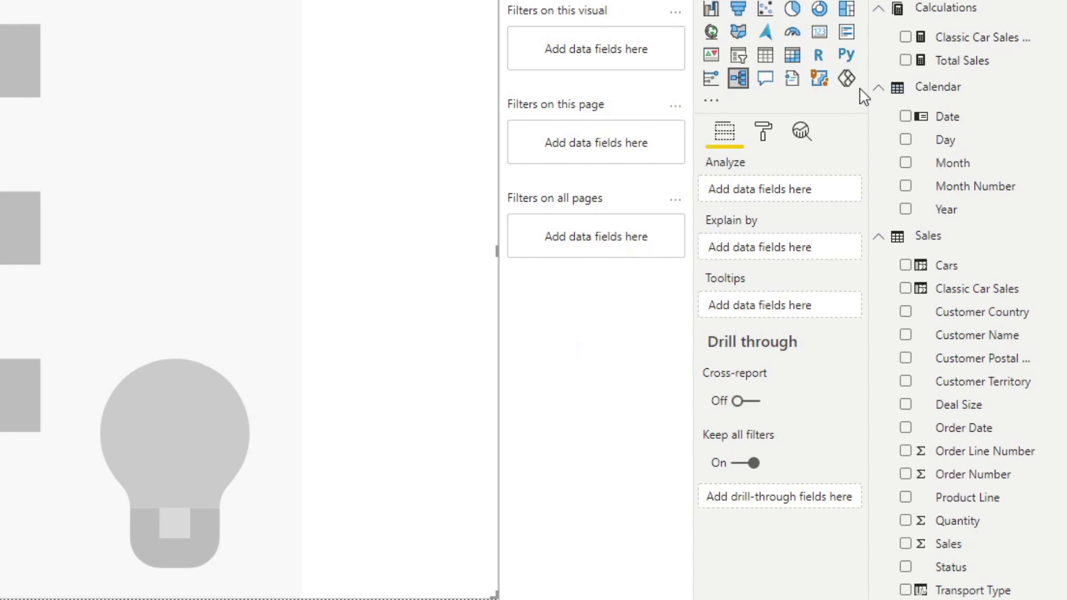
drag(967, 60, 786, 185)
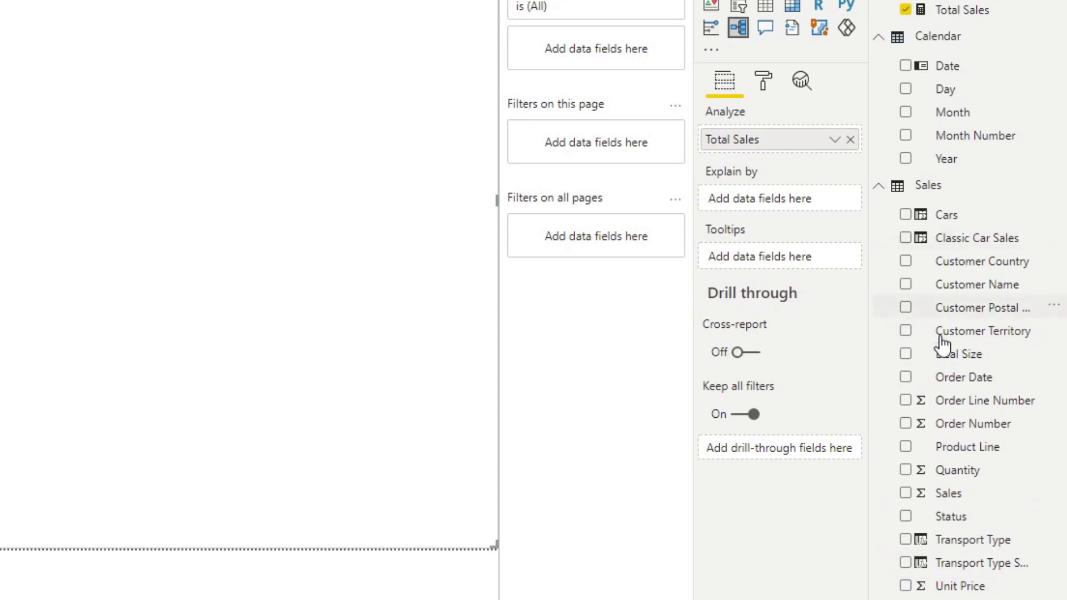
click(906, 331)
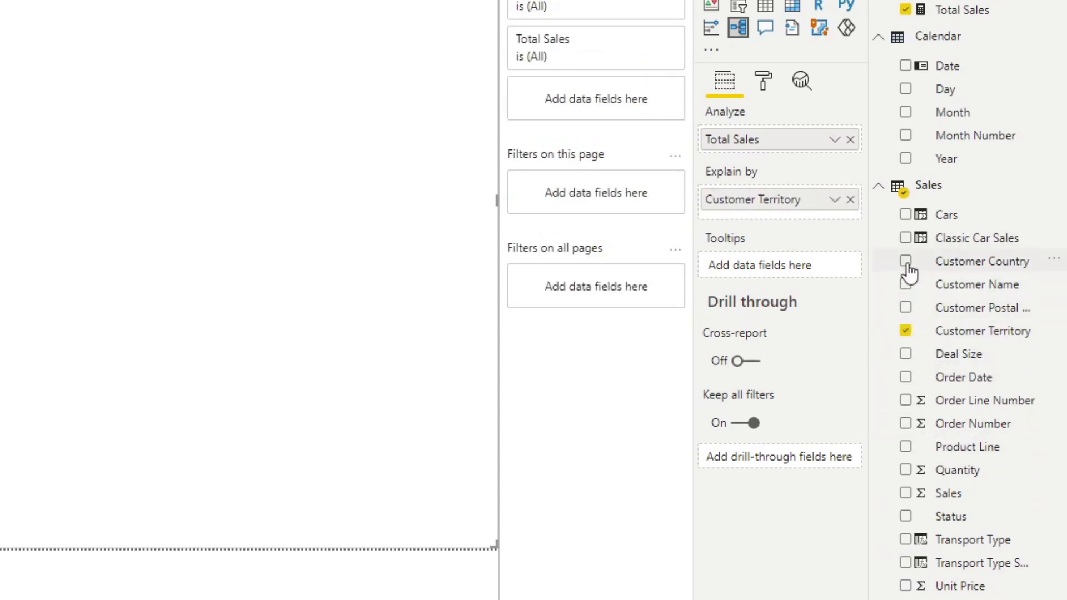
click(907, 264)
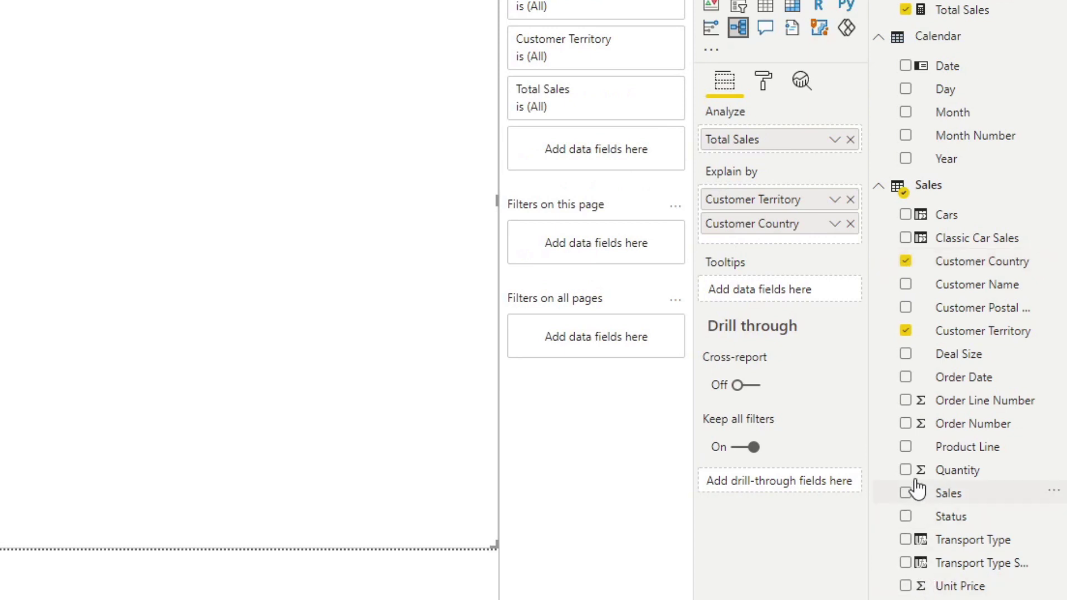
click(907, 355)
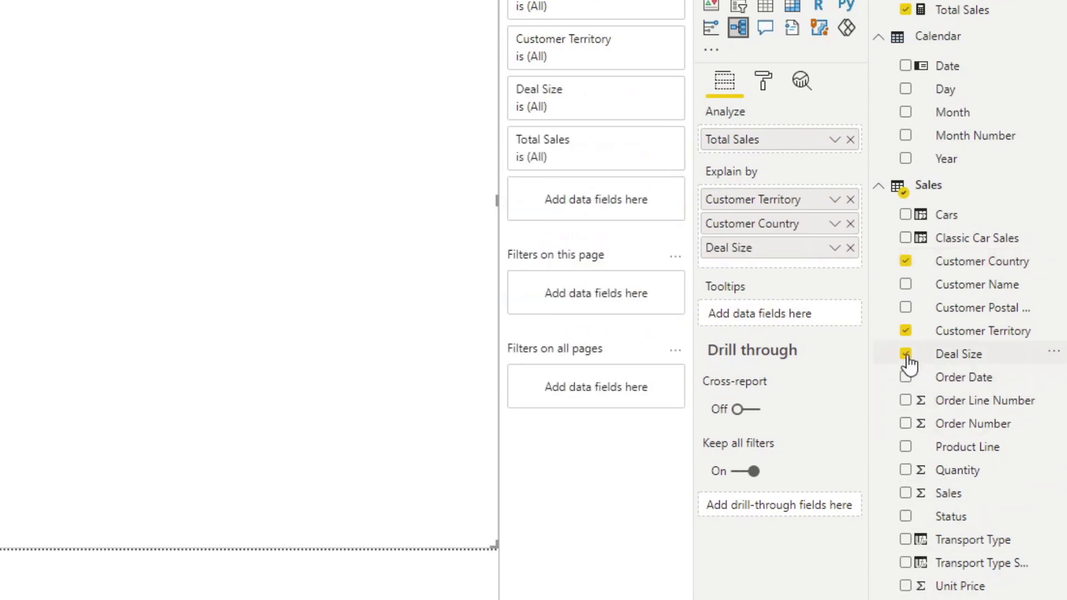
click(906, 286)
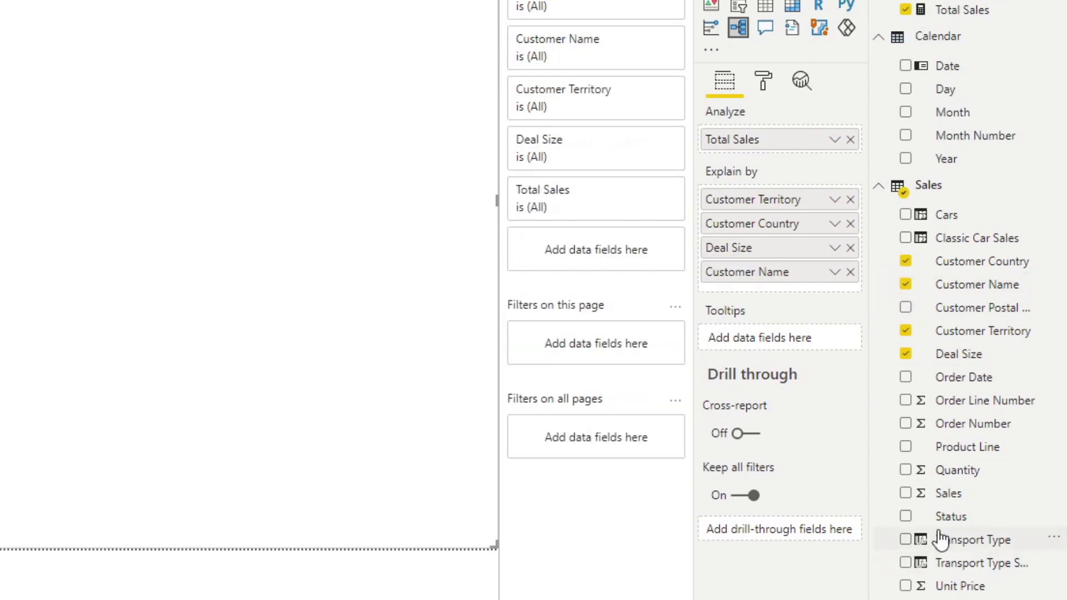
click(907, 471)
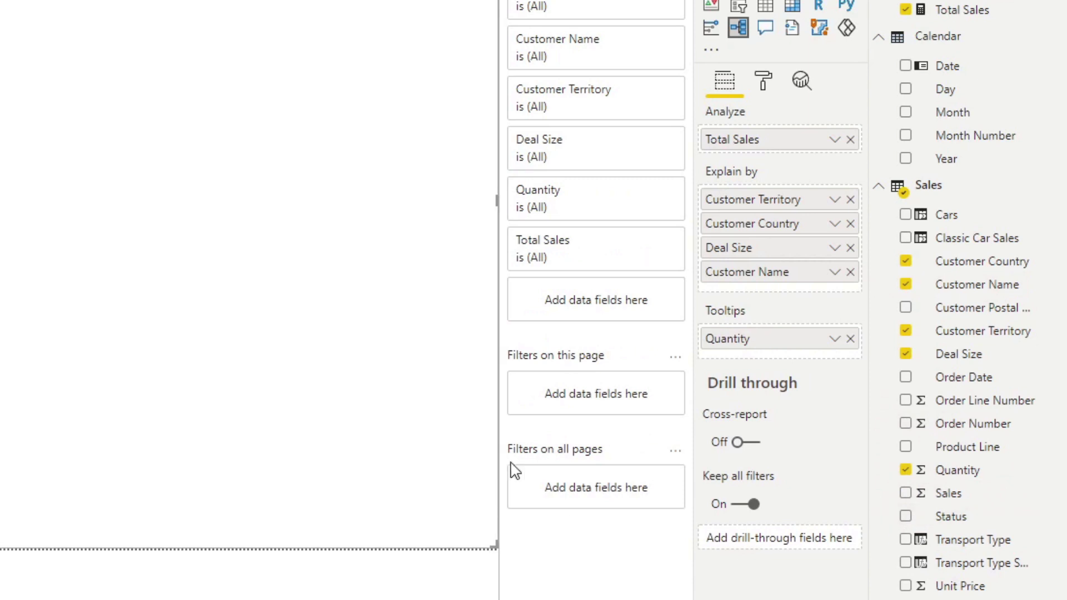
drag(714, 353, 728, 295)
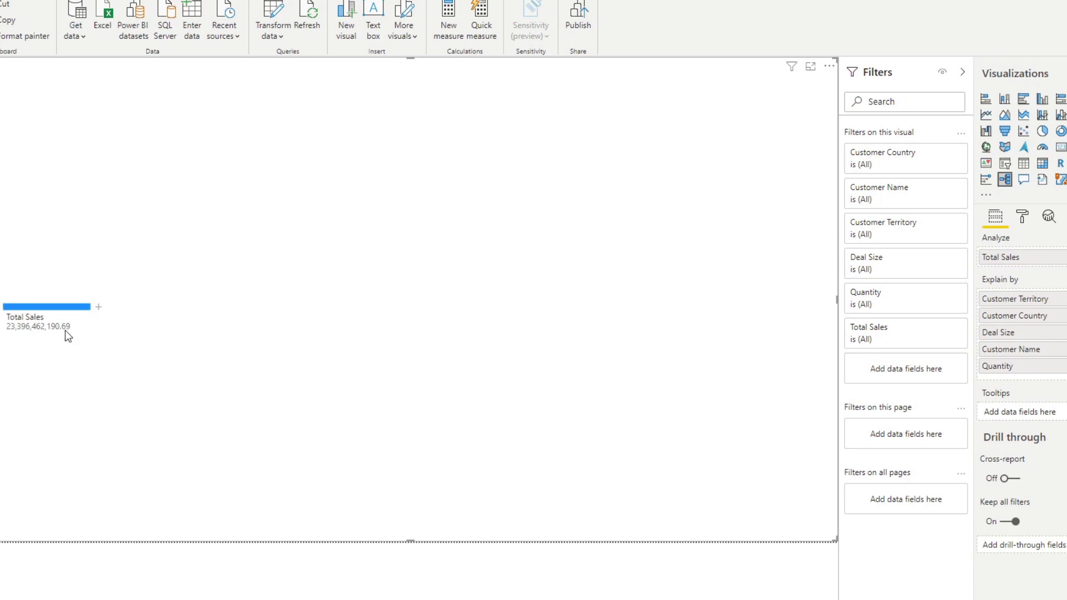
Step: Show the Total Sales node's split choices: High value, Low value and the five explaining fields
click(99, 309)
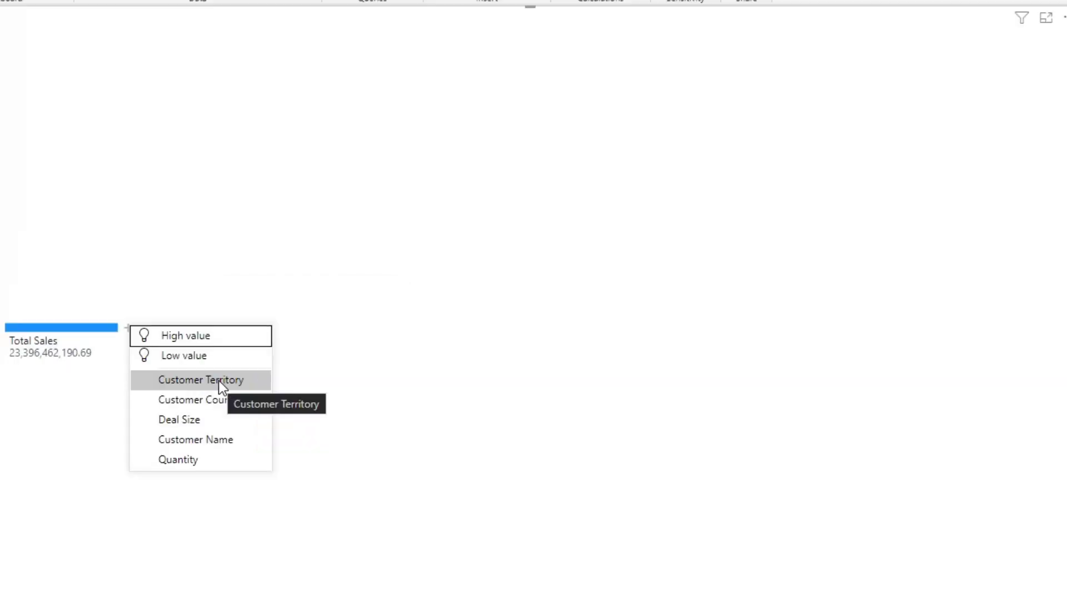
click(219, 380)
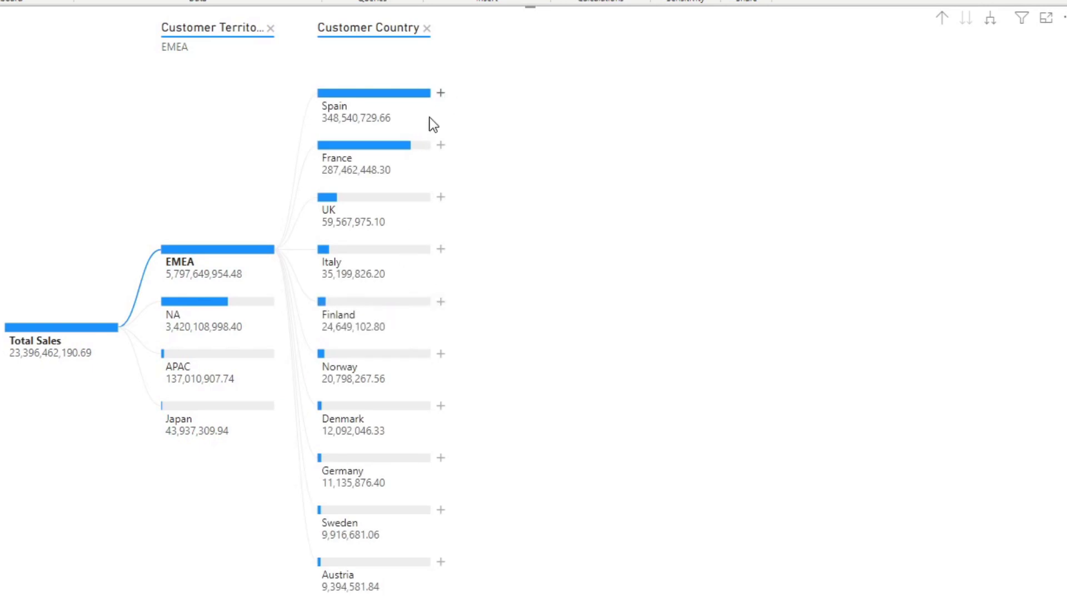
click(442, 94)
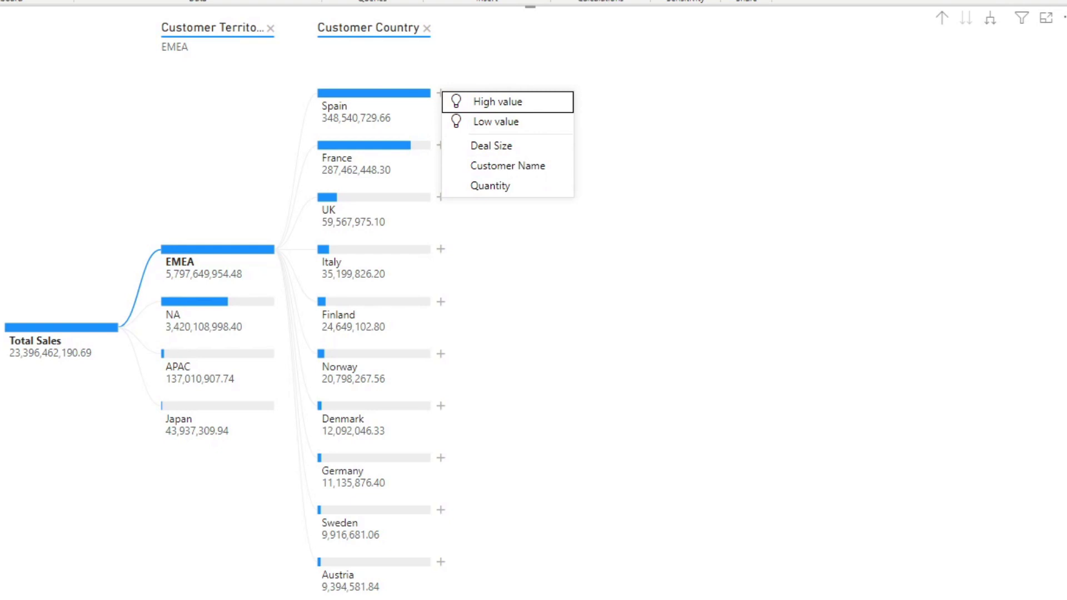
click(534, 166)
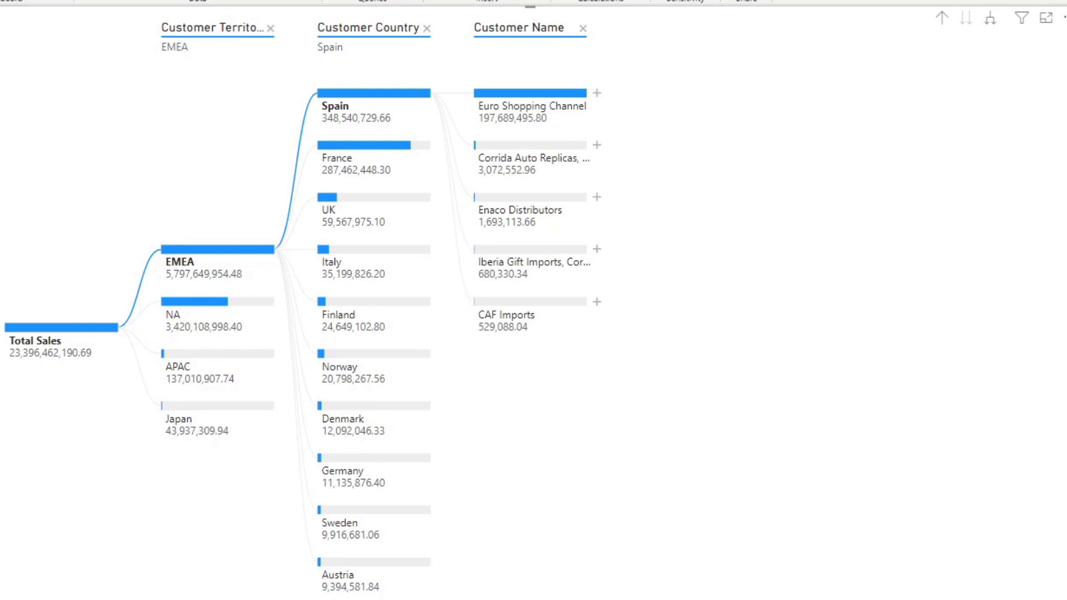
click(596, 94)
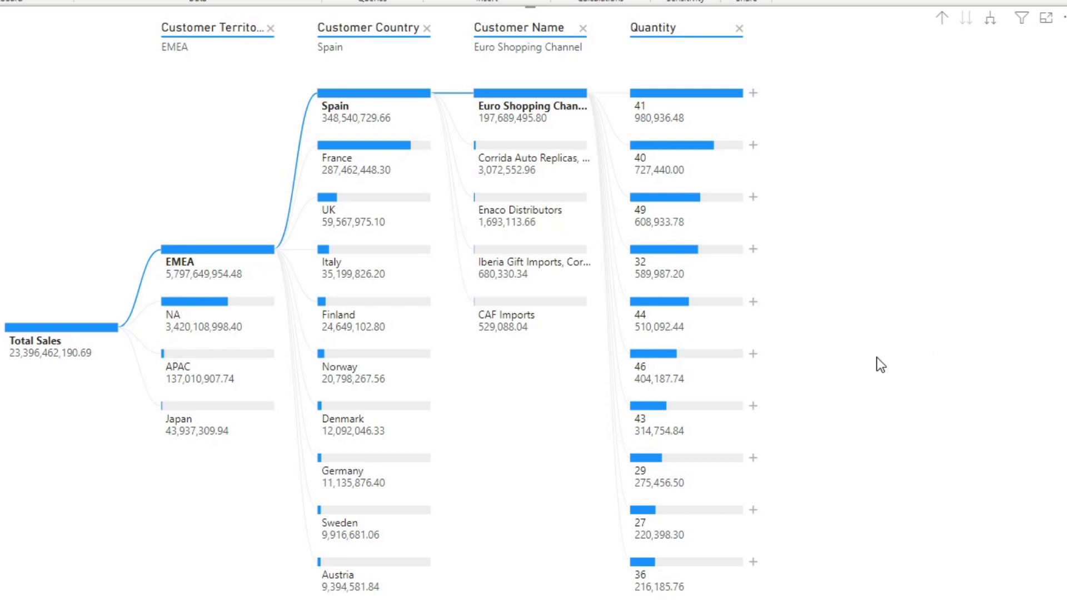
Step: Drill Customer Territory into NA to show USA and Canada, and lock that level
mouse_move(257, 375)
click(195, 305)
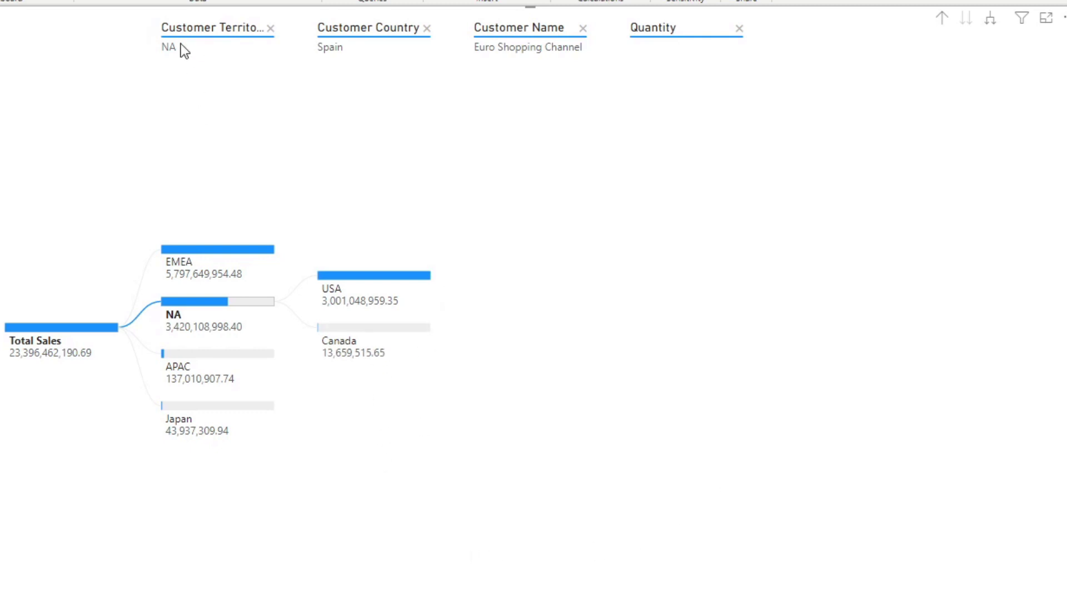
mouse_move(201, 31)
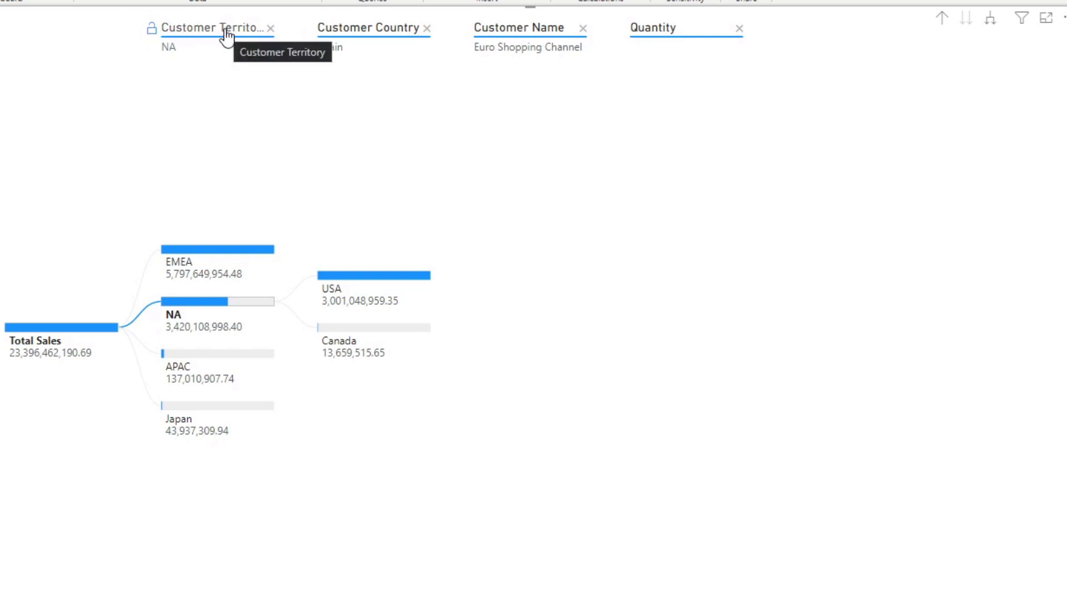
click(152, 30)
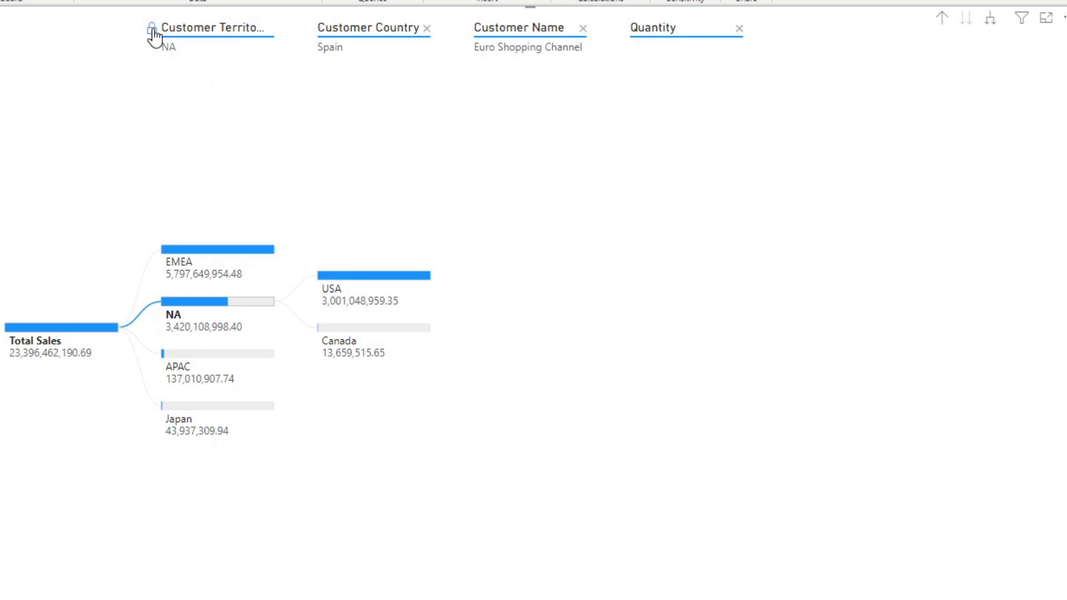
mouse_move(151, 31)
Step: Unlock the Customer Territory level and remove the Quantity, Customer Name and Country levels
click(152, 29)
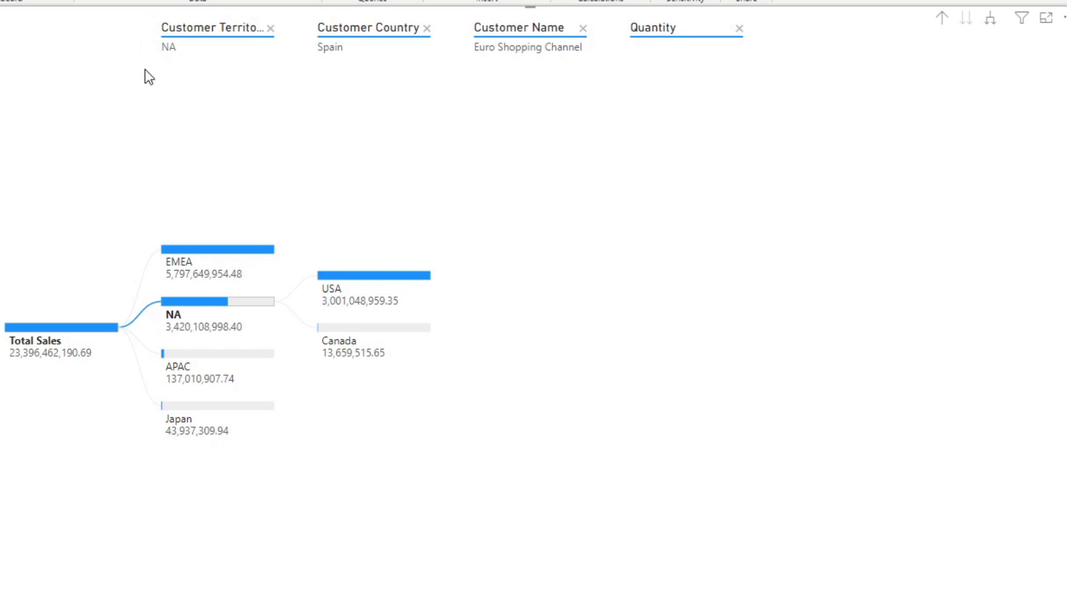
click(740, 28)
click(583, 29)
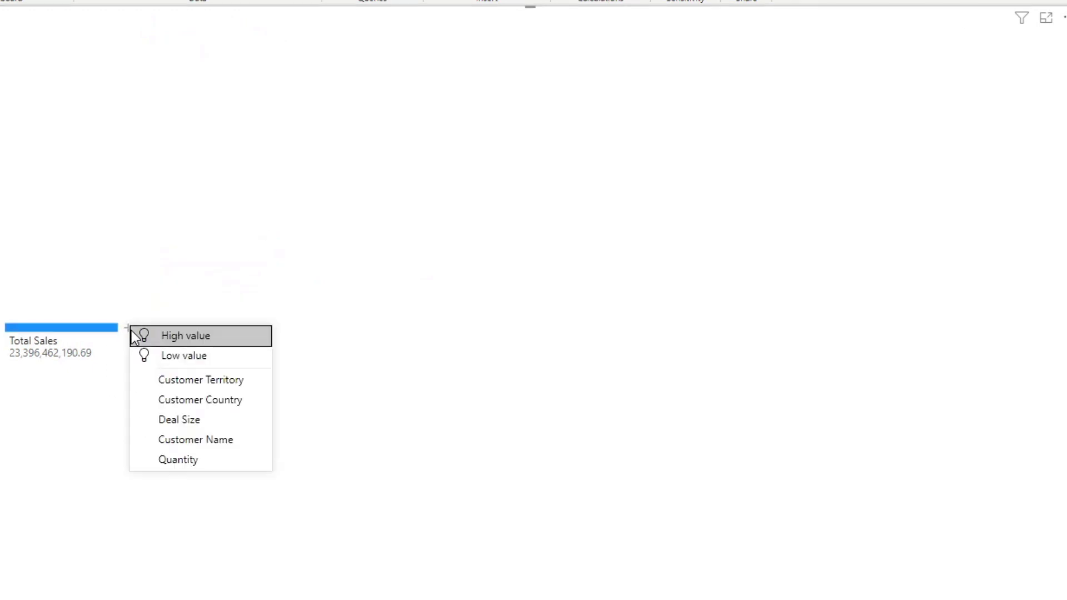
Step: Split Total Sales by High value, producing a Deal Size level of Medium, Small and Large
click(202, 335)
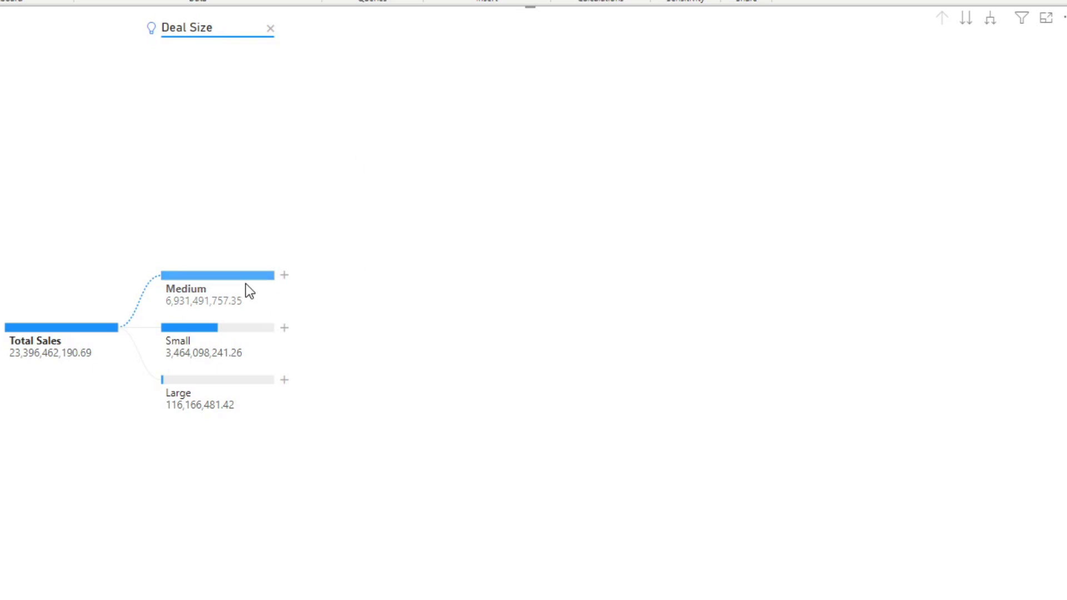
mouse_move(246, 278)
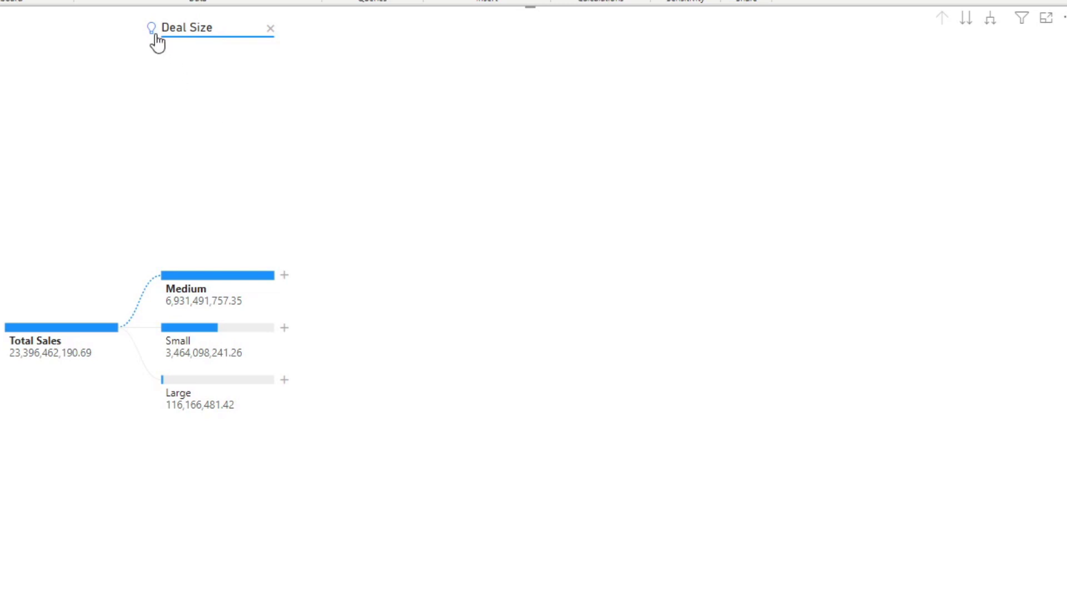
mouse_move(155, 39)
Step: Split Medium by Customer Territory, then EMEA, Spain and Euro Shopping Channel each by High value
click(283, 276)
click(333, 328)
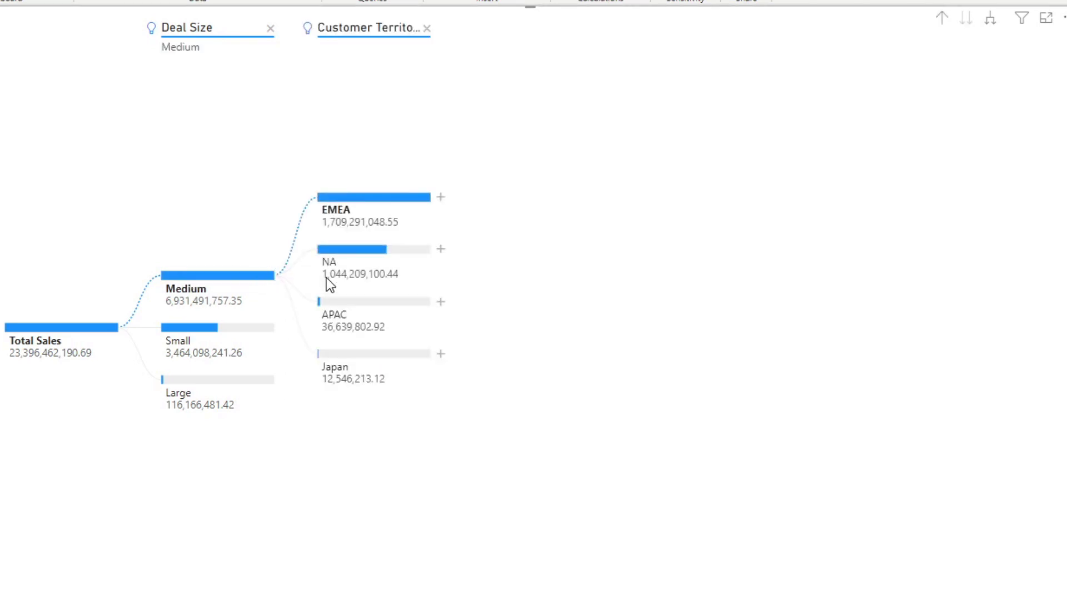
click(441, 197)
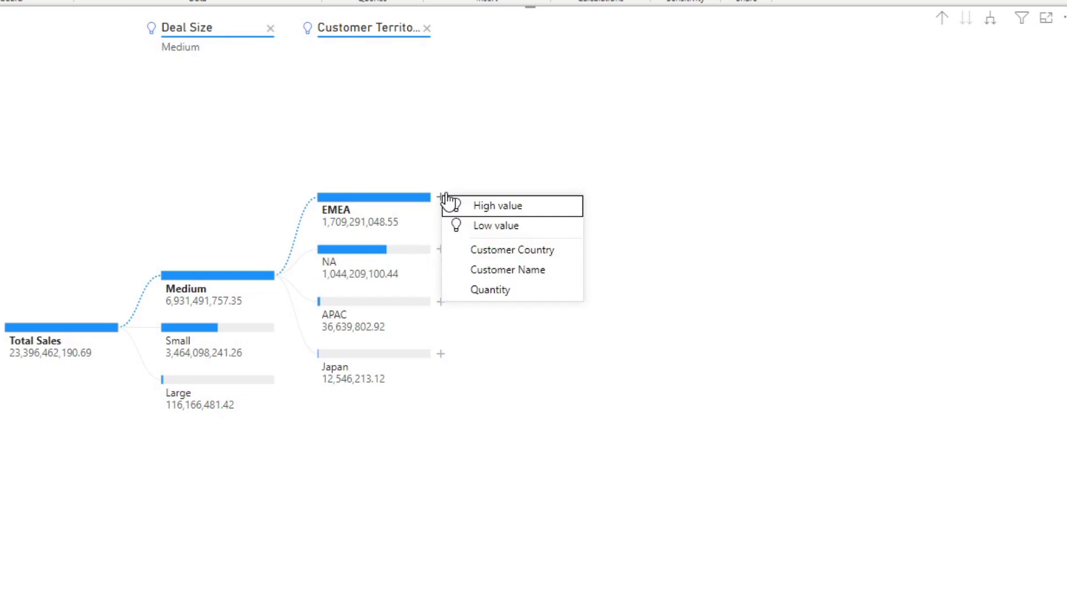
click(505, 207)
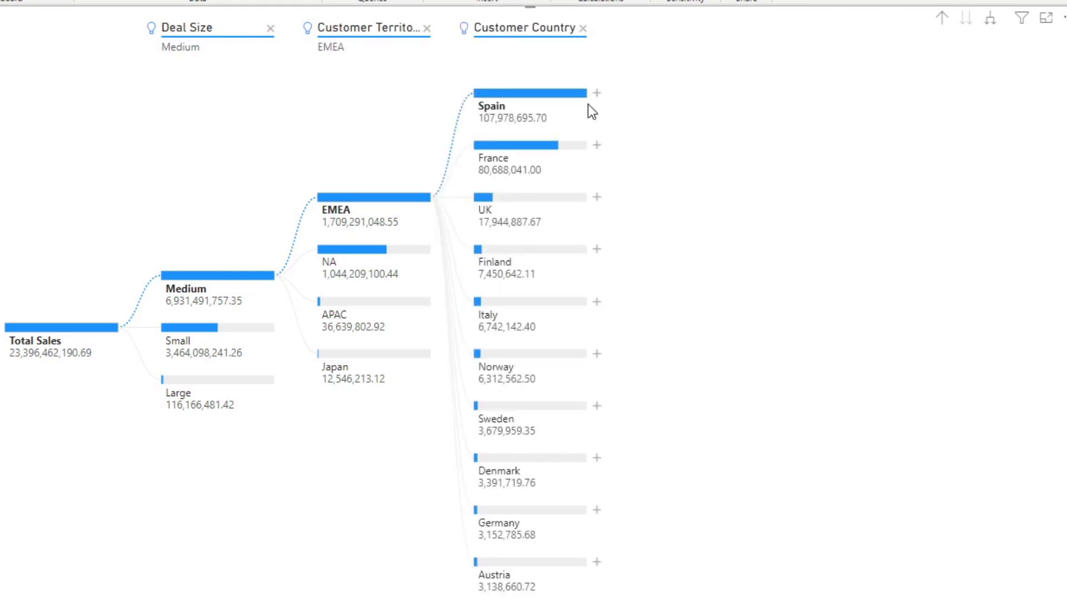
click(598, 95)
click(639, 99)
click(753, 93)
click(809, 105)
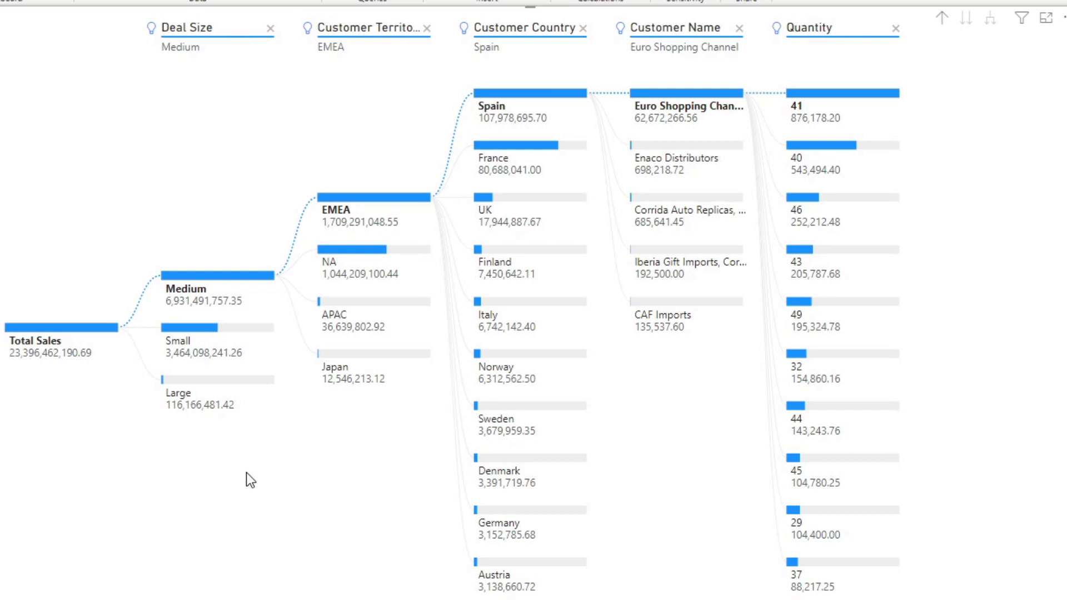
mouse_move(309, 33)
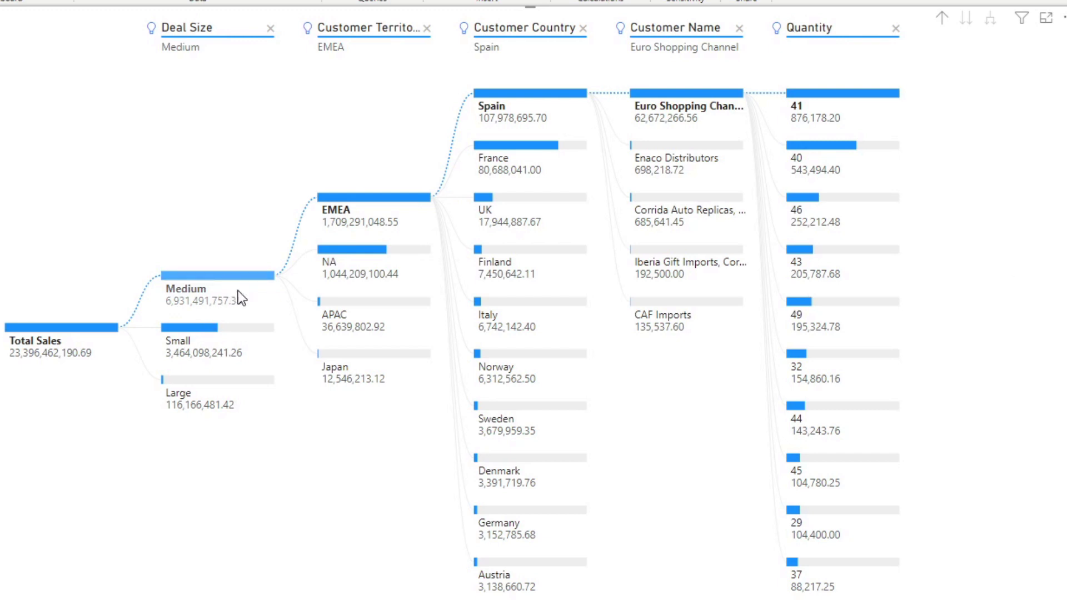
Step: Reroute the tree through the Small deal size, then UK (10,093,813.29) in the country level
click(201, 331)
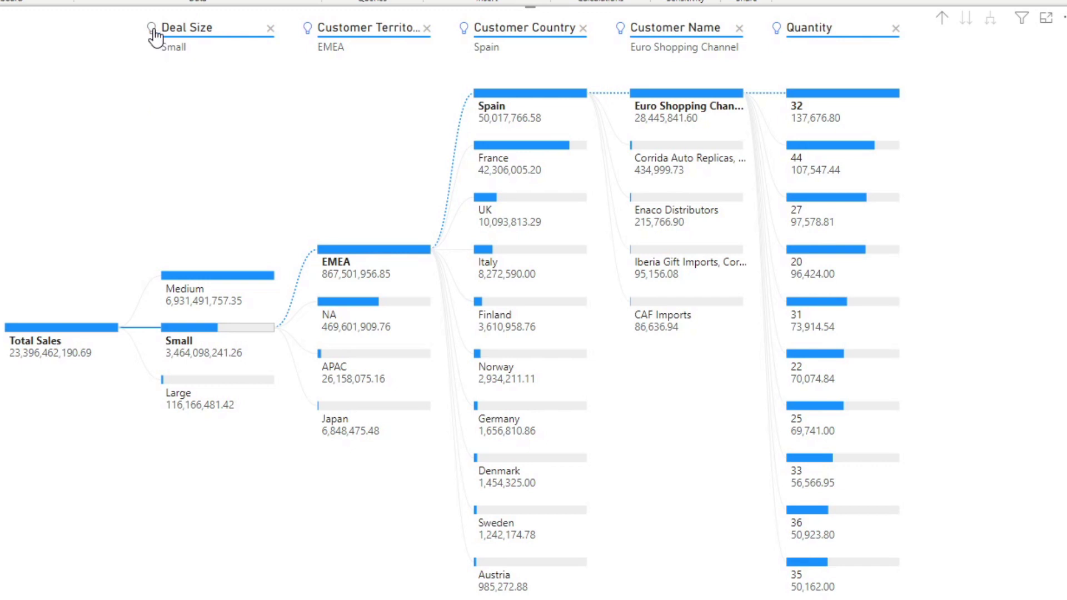
mouse_move(154, 32)
mouse_move(549, 247)
click(520, 199)
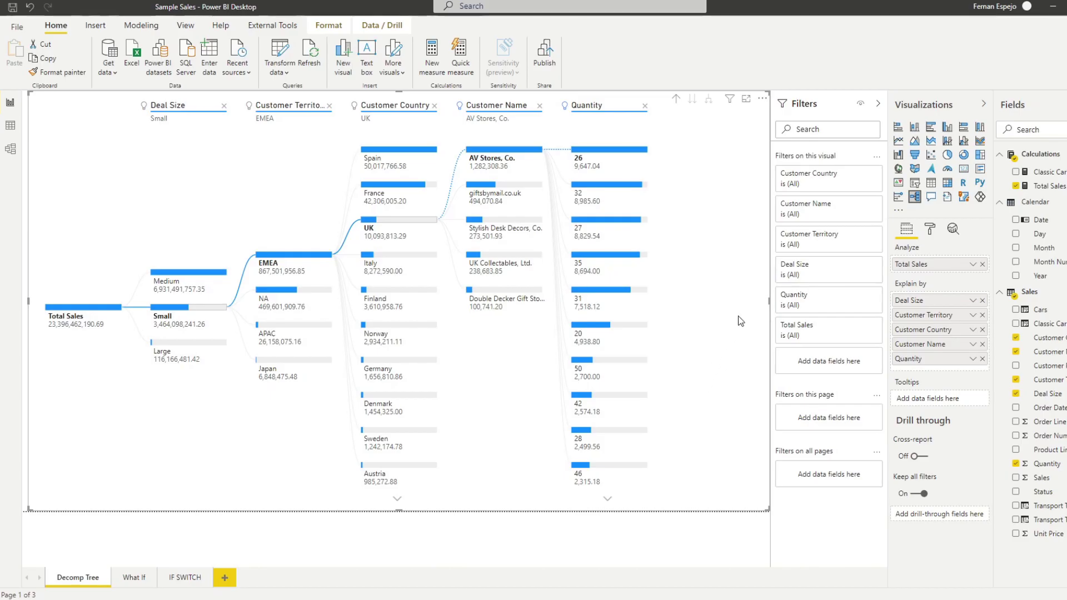
Step: Narrow the canvas and add a Product Line slicer, Classic Cars through Vintage Cars, beside the tree
drag(770, 300, 653, 332)
click(915, 184)
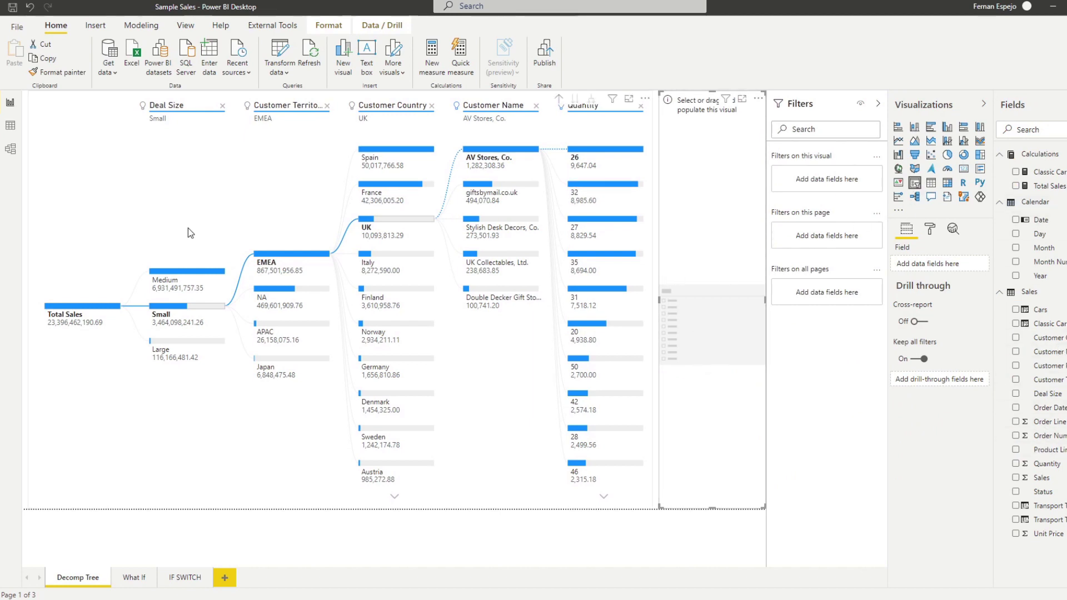
click(95, 304)
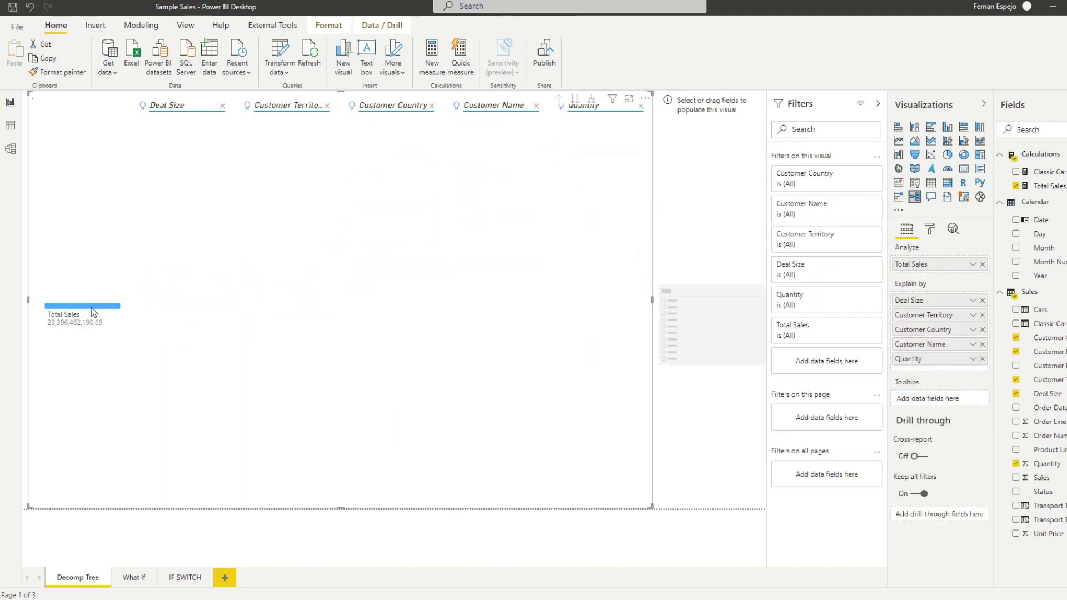
click(719, 152)
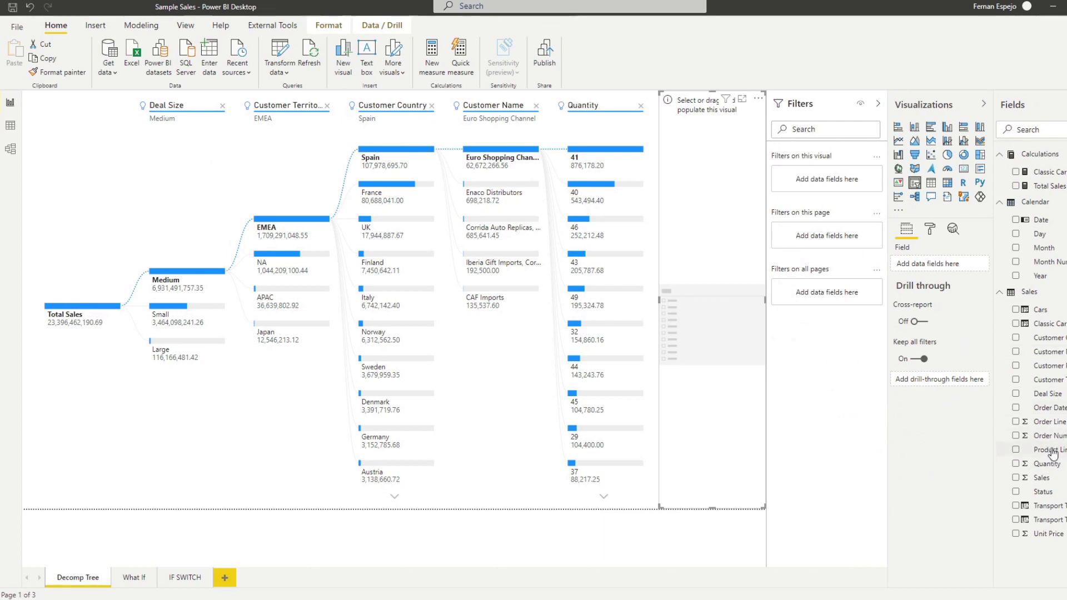
drag(1052, 453, 716, 338)
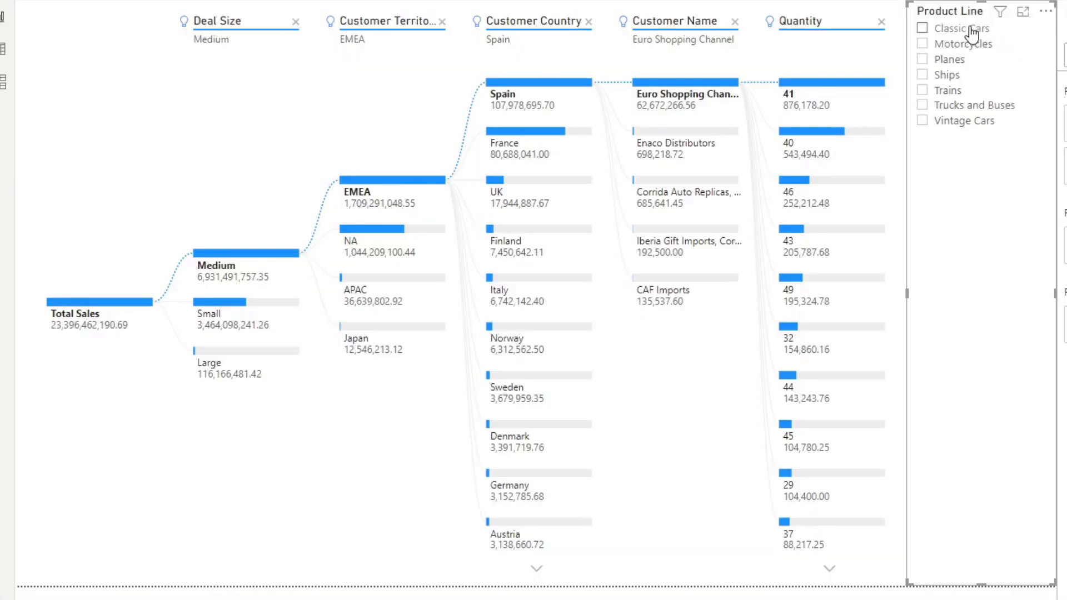
Step: Cycle the Product Line slicer through Classic Cars and Motorcycles, ending on Planes (Total Sales 268,311,447.44)
click(704, 110)
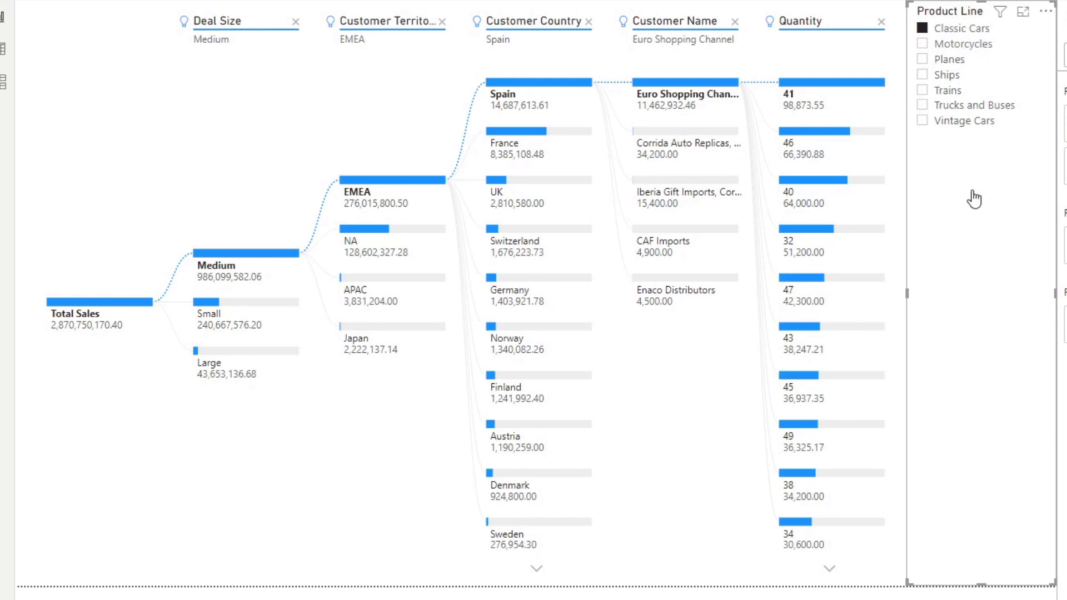
click(980, 51)
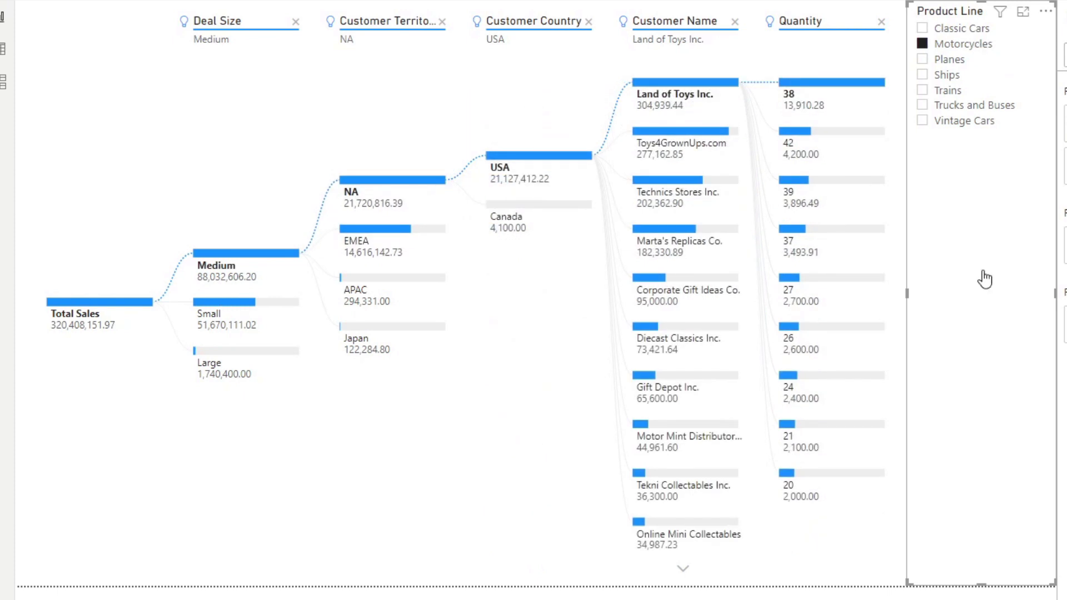
click(957, 66)
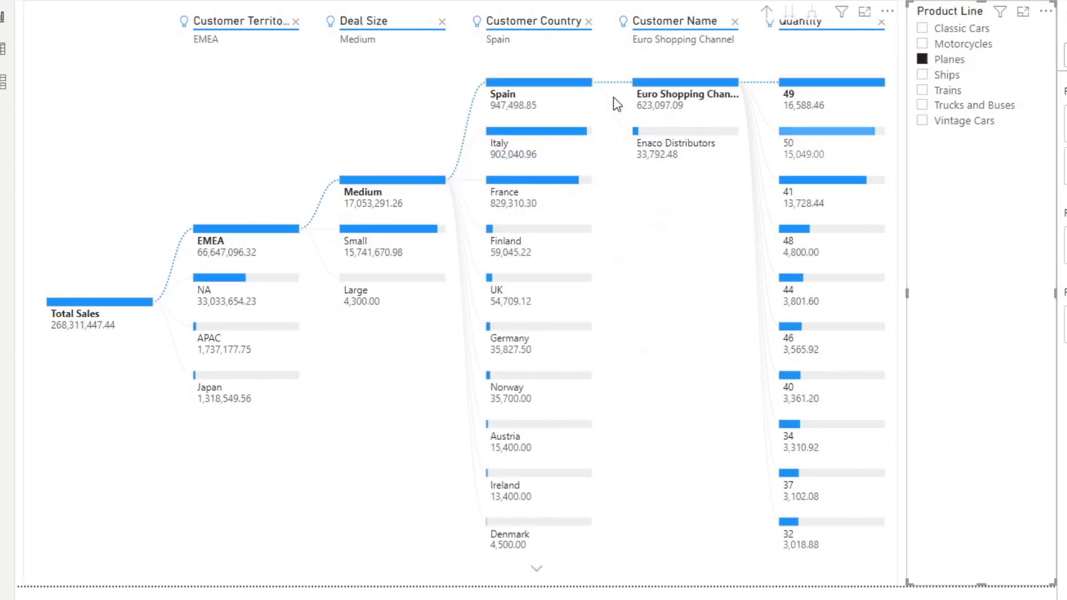